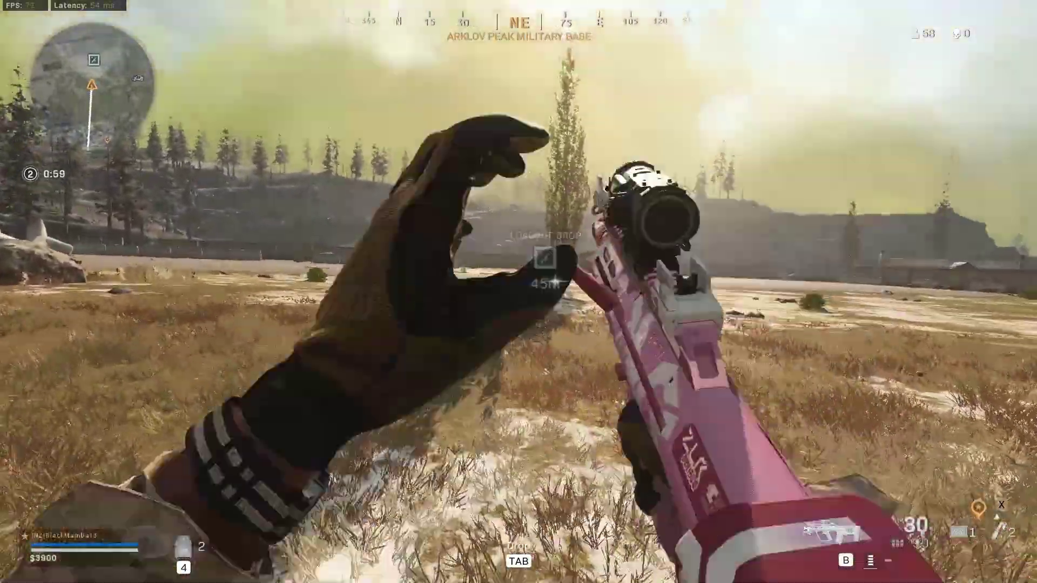
right_click(518, 292)
click(519, 292)
click(518, 292)
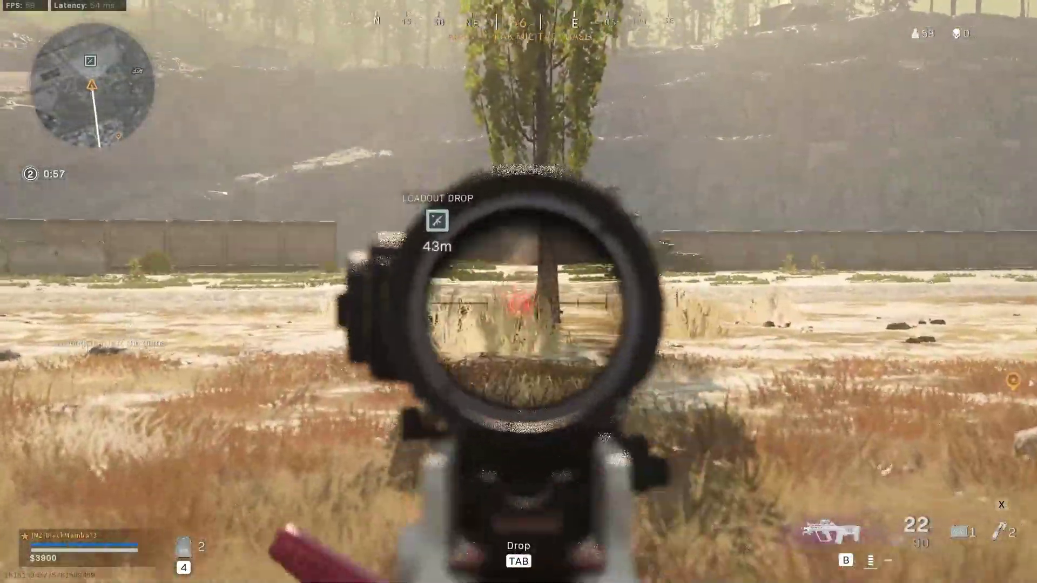
click(519, 291)
click(519, 292)
click(518, 292)
click(518, 292)
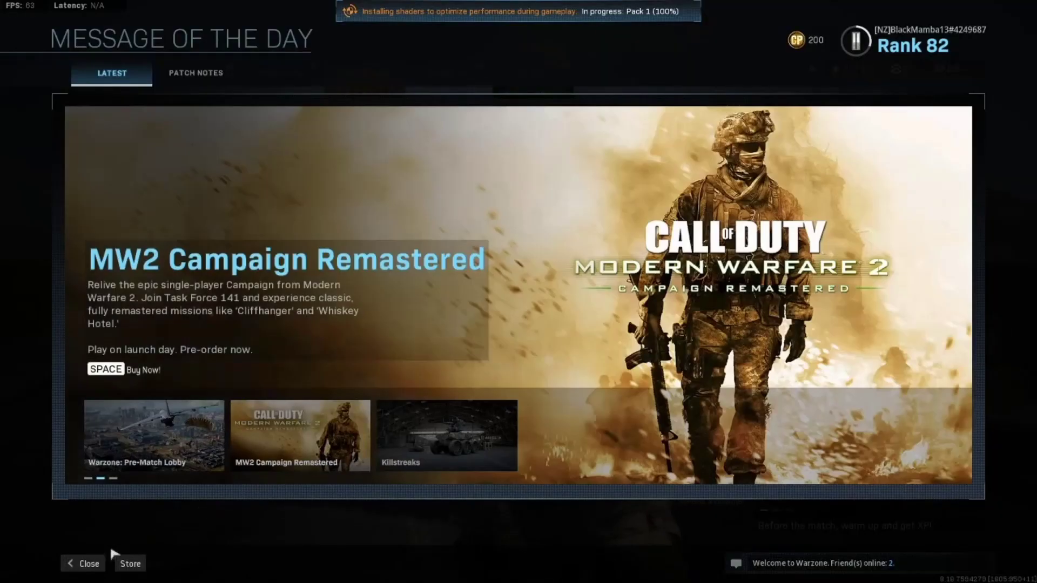
- Dismiss the Message of the Day and open the game's graphics options
click(82, 560)
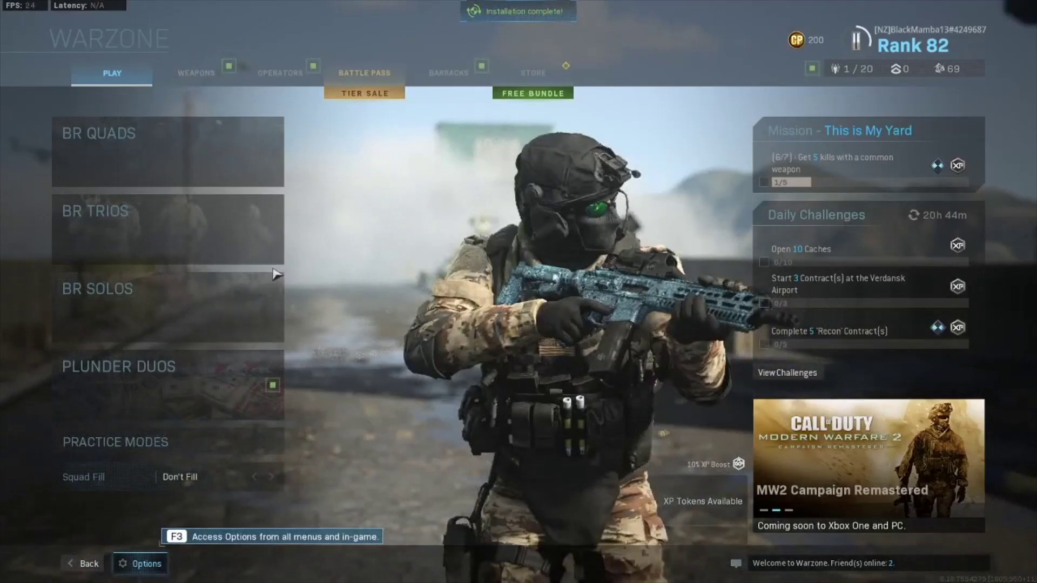
click(142, 565)
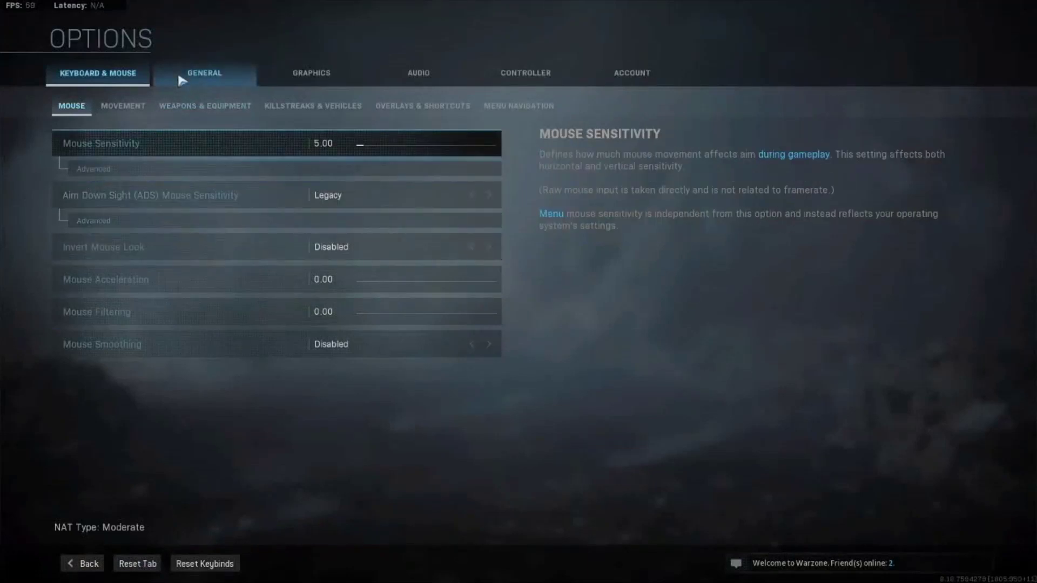
click(302, 79)
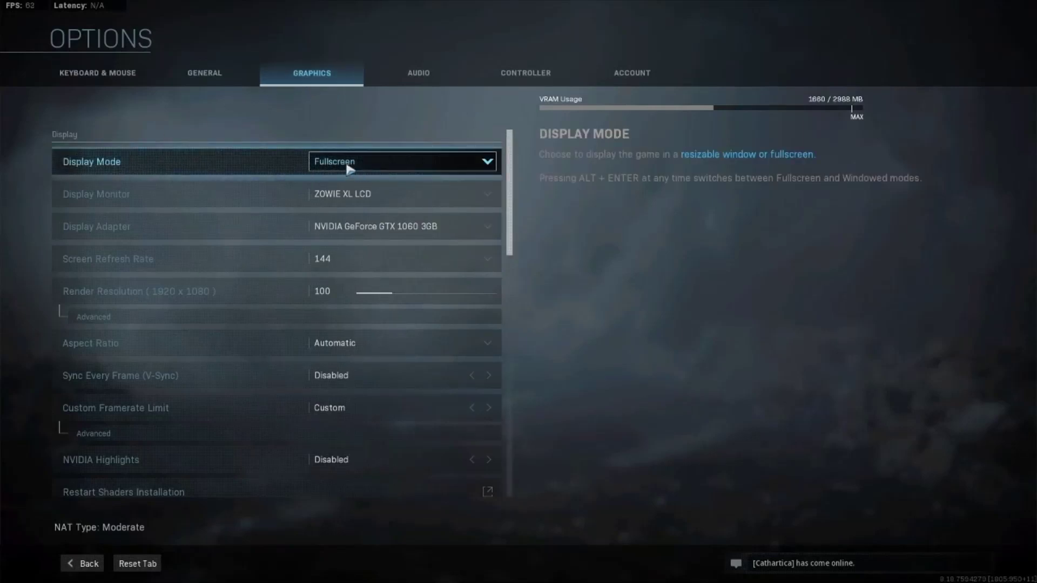
- Check the available choices for Display Mode and Display Adapter without changing either setting
click(448, 166)
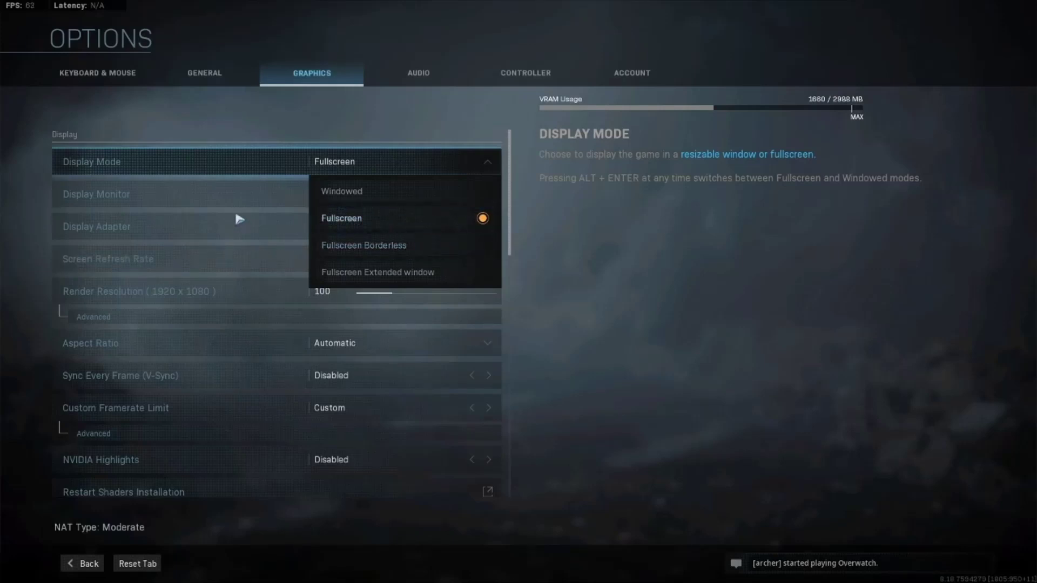
click(194, 204)
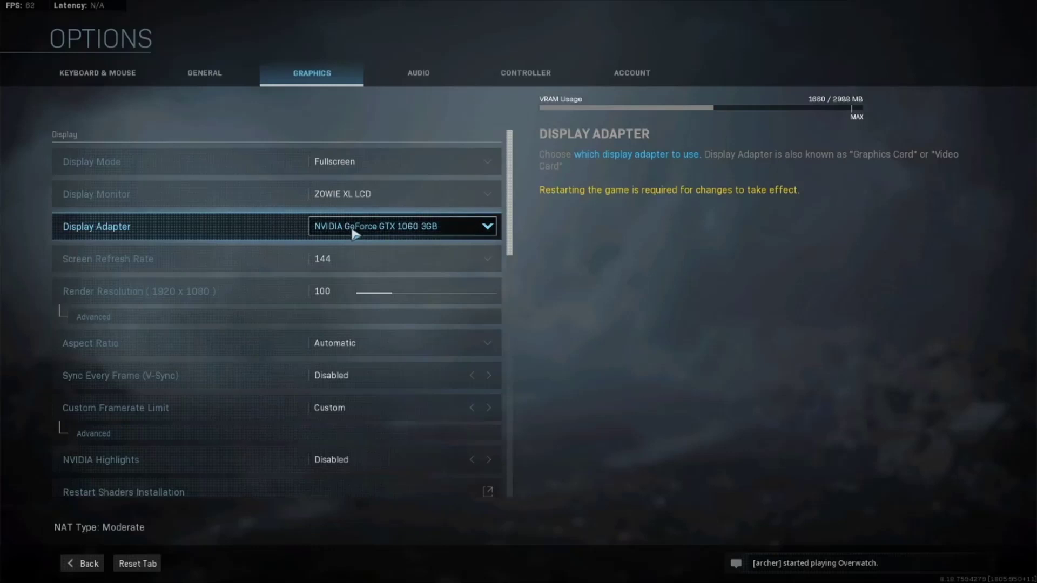
click(379, 232)
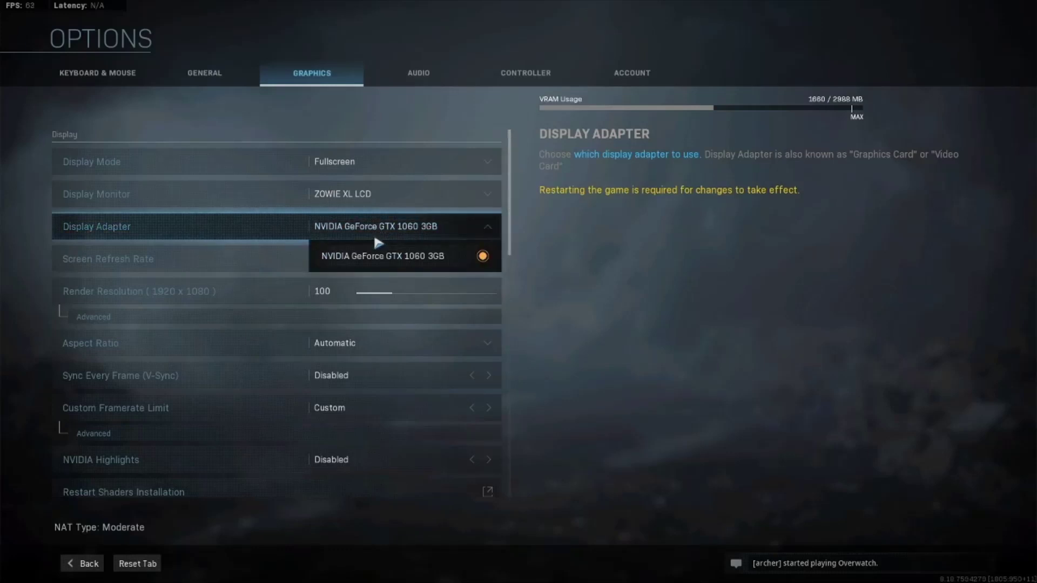
click(376, 235)
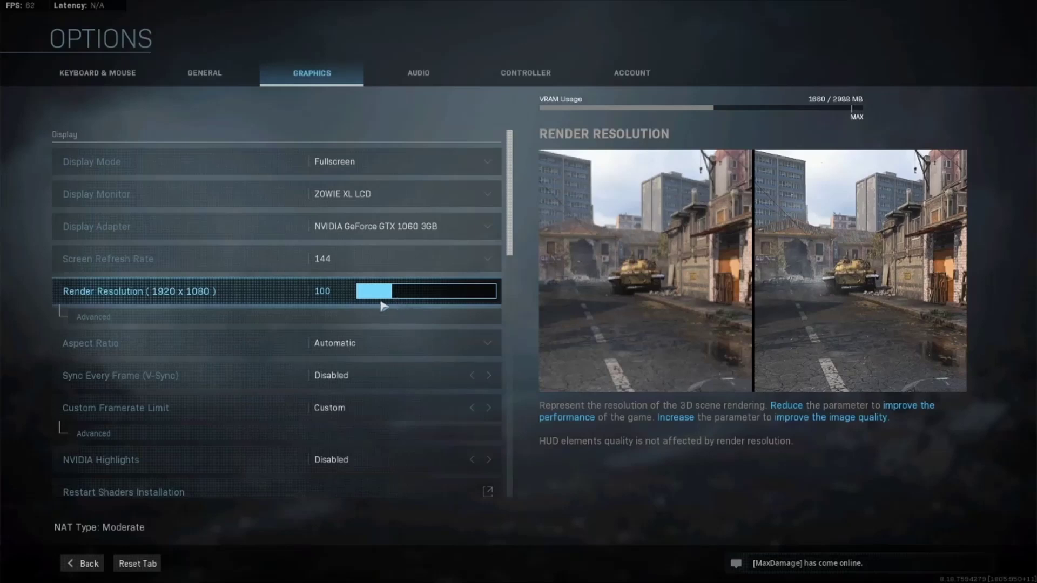
- Expand the advanced settings of Render Resolution and Custom Framerate Limit
click(221, 319)
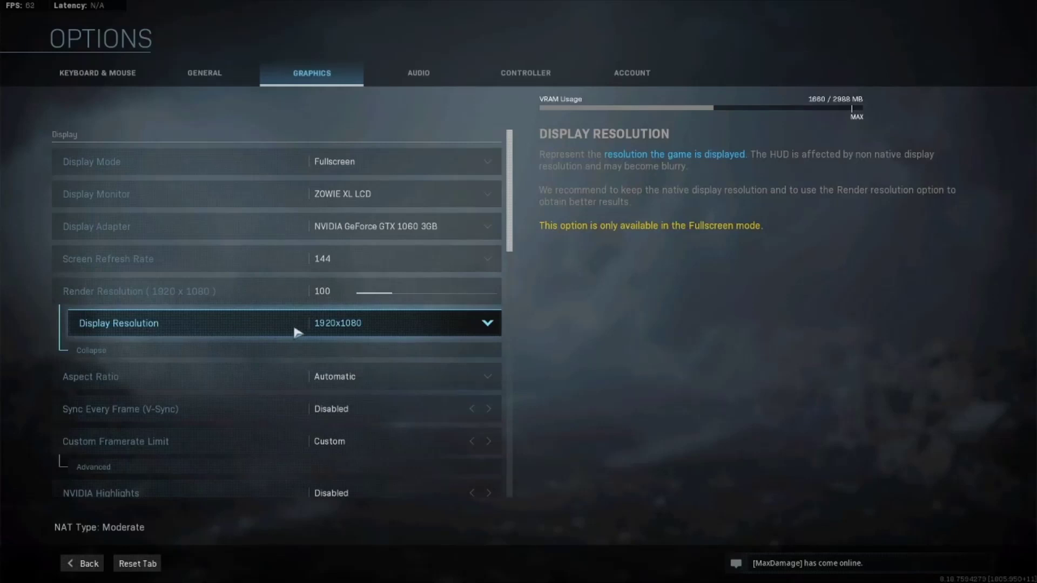
scroll(256, 324, down, 1)
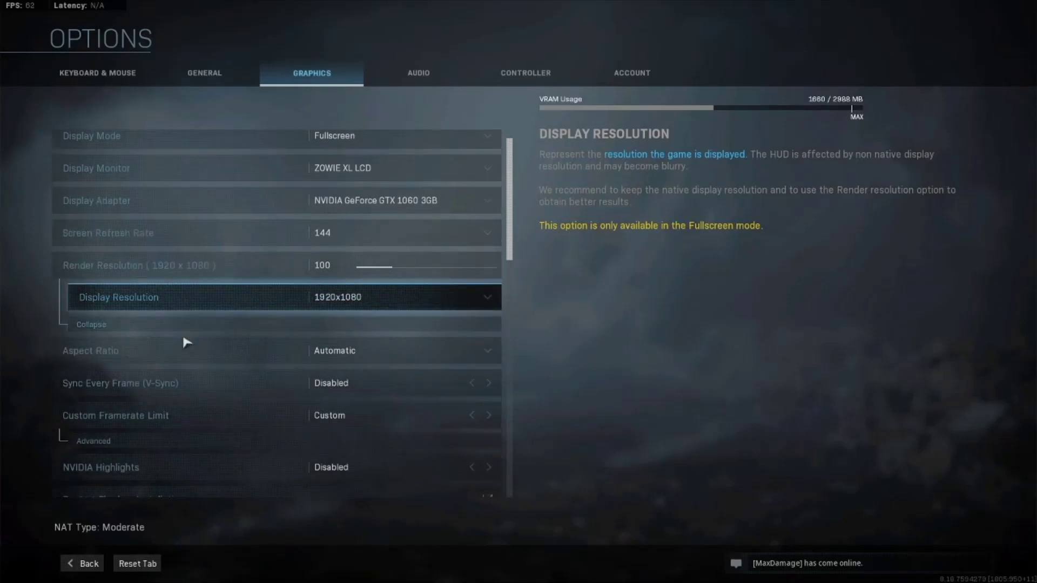
scroll(214, 337, down, 1)
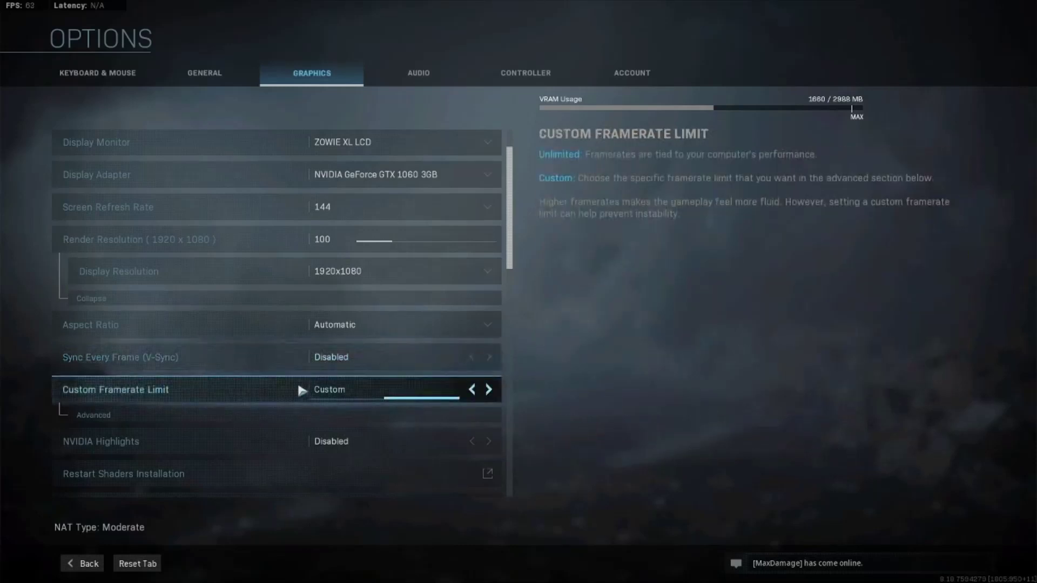
scroll(298, 382, down, 1)
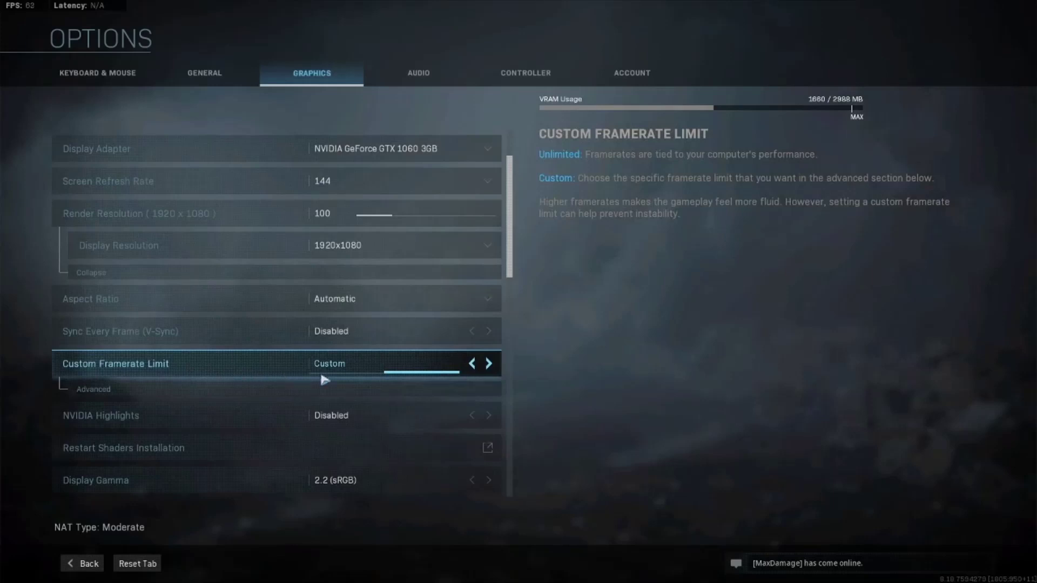
click(414, 387)
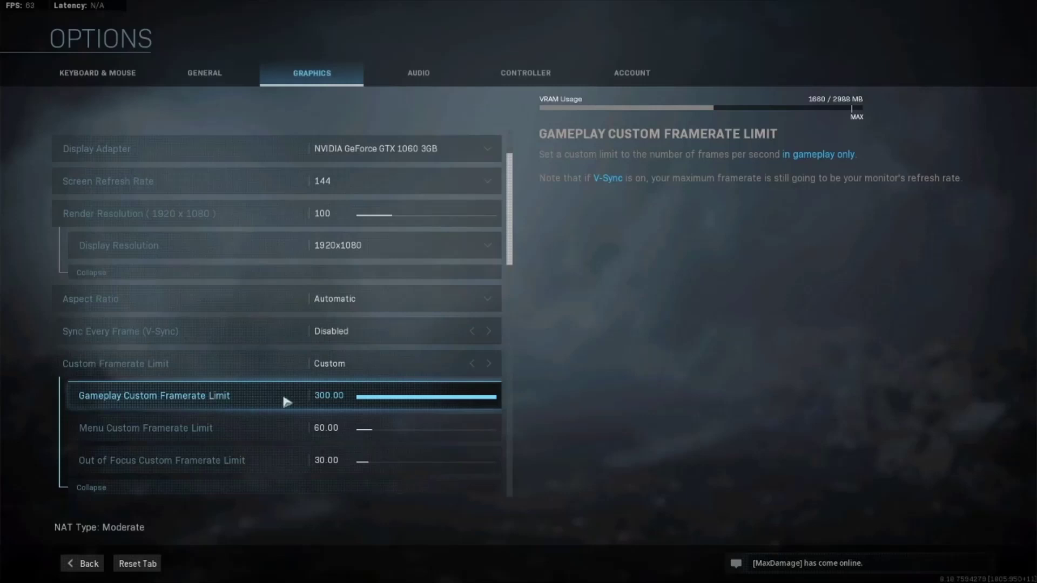
- Examine the custom framerate limits, NVIDIA Highlights, shader installation, Display Gamma and the Details & Textures settings
scroll(273, 424, down, 1)
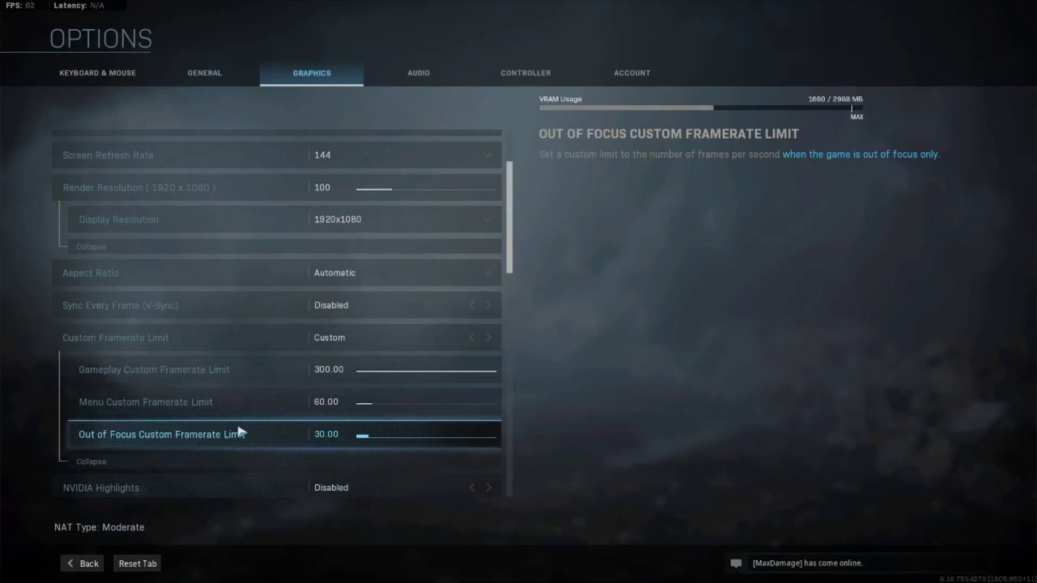
scroll(239, 432, down, 2)
scroll(243, 431, down, 1)
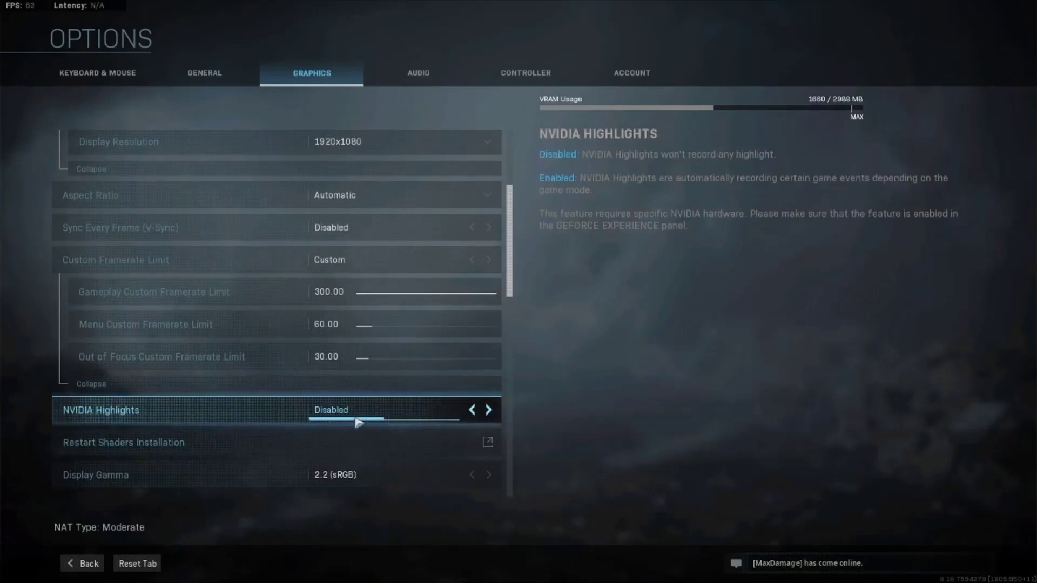
scroll(329, 427, down, 1)
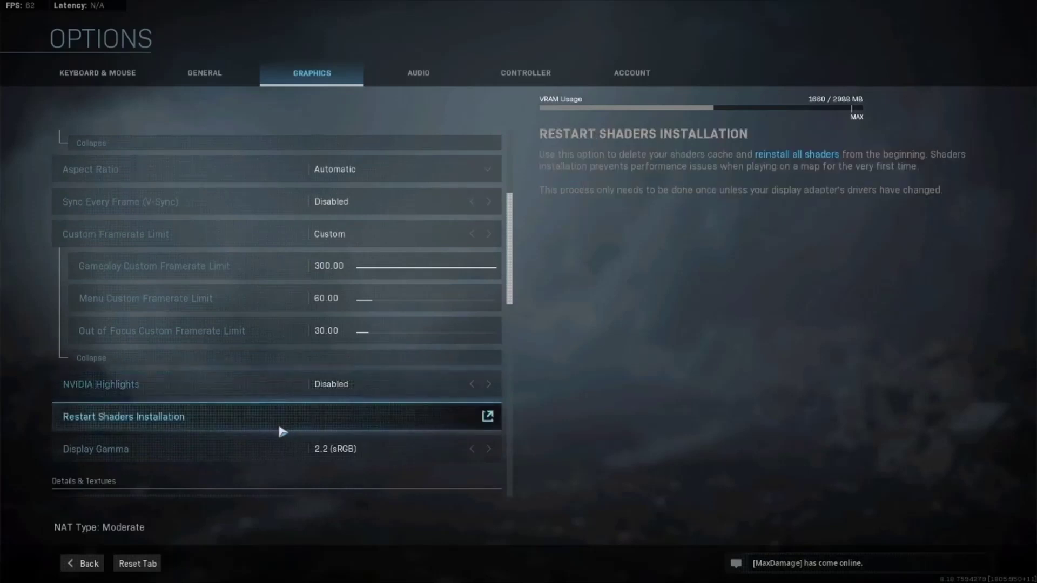
scroll(285, 421, down, 1)
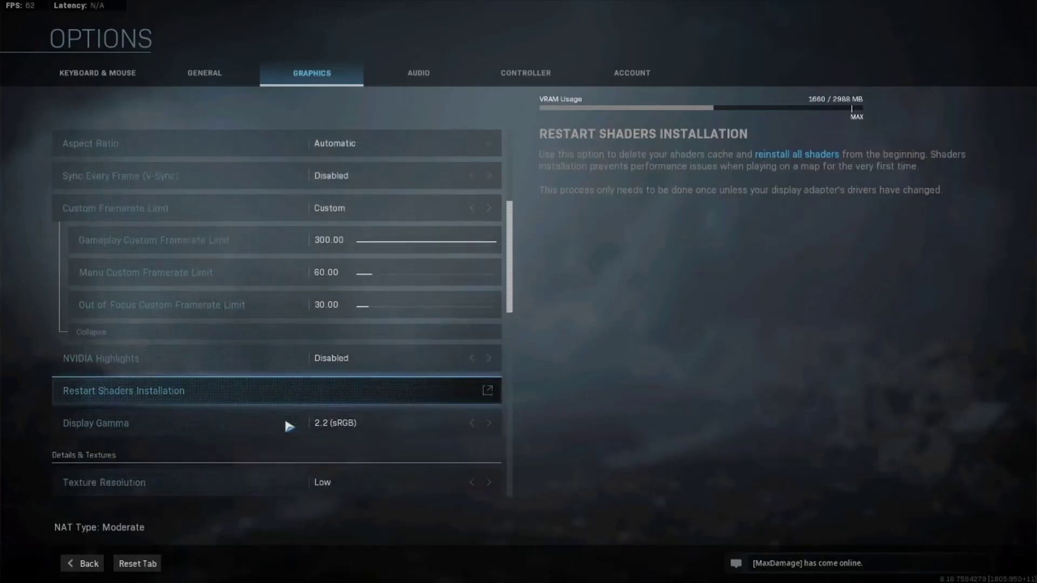
scroll(285, 421, down, 1)
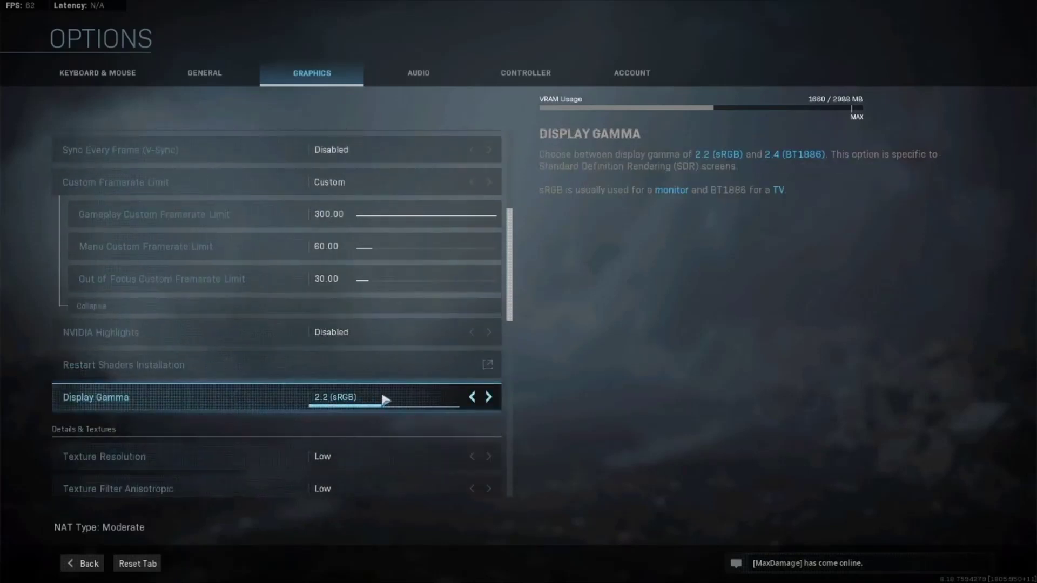
scroll(356, 402, down, 1)
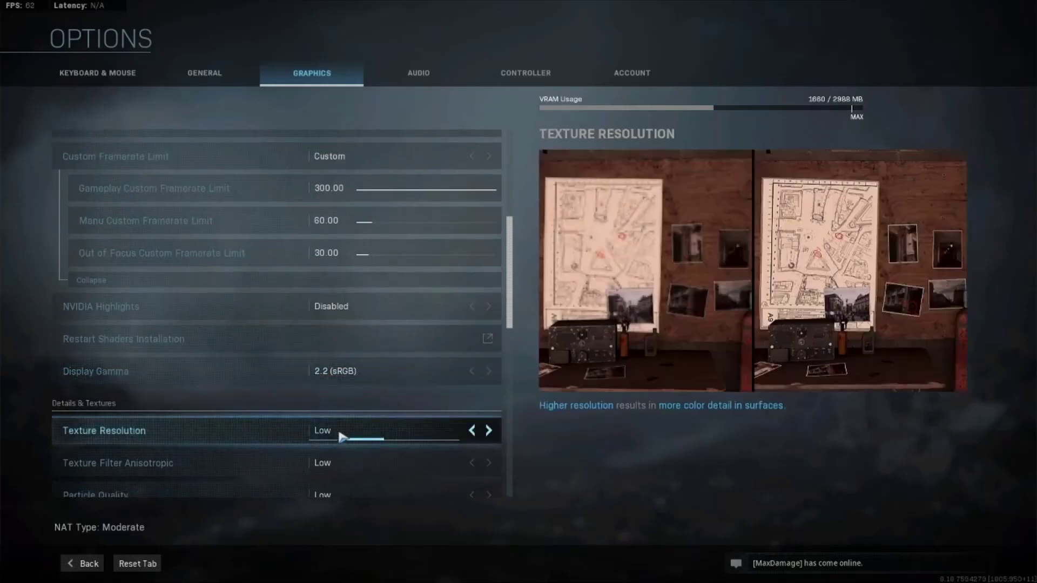
scroll(340, 430, down, 1)
scroll(308, 409, down, 1)
scroll(335, 407, down, 1)
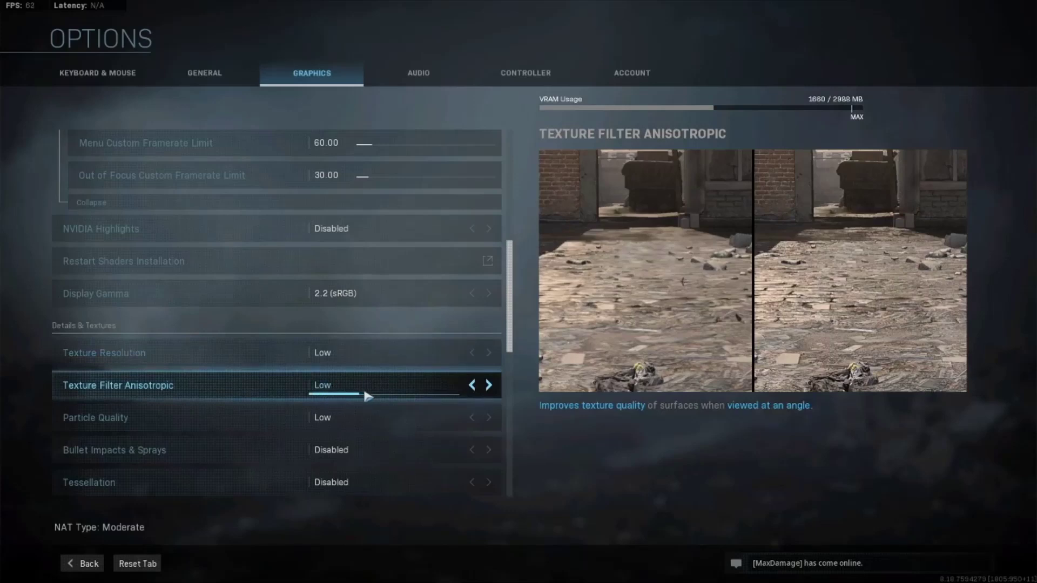
scroll(325, 415, down, 1)
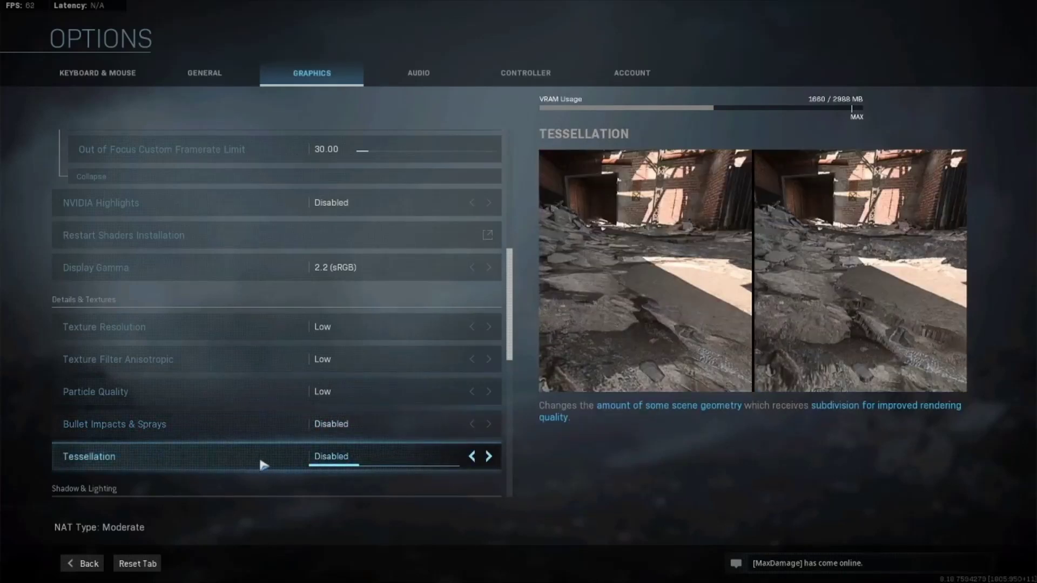
scroll(260, 463, down, 1)
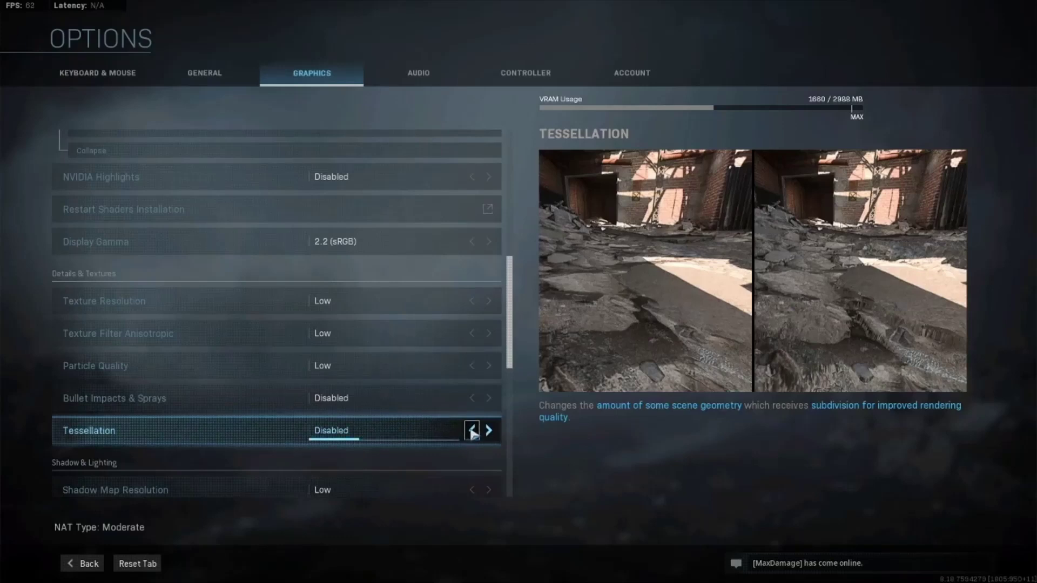
- Examine the Shadow & Lighting settings from Shadow Map Resolution through Screen Space Reflection
scroll(317, 424, down, 2)
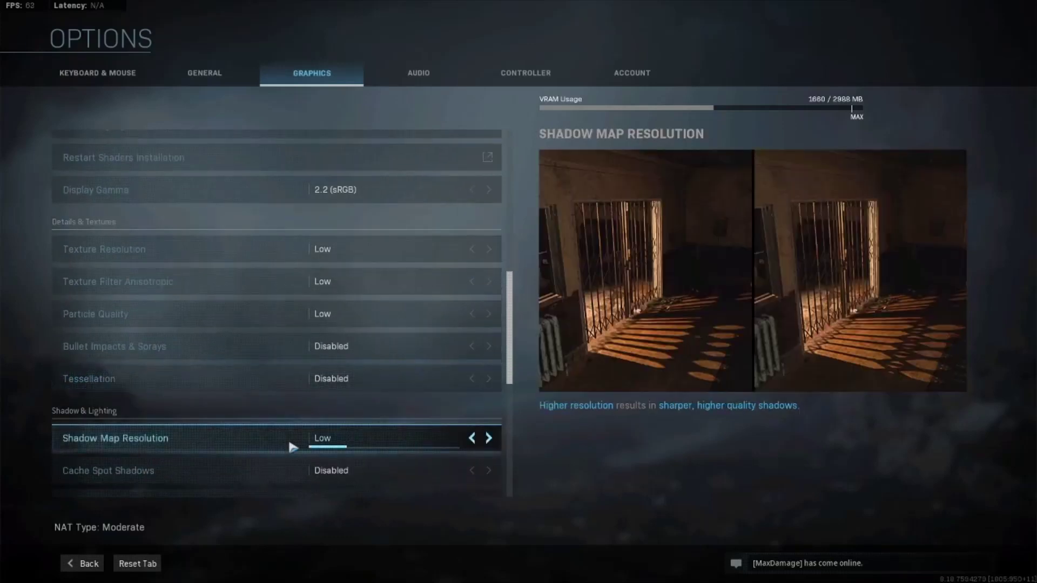
scroll(294, 448, down, 1)
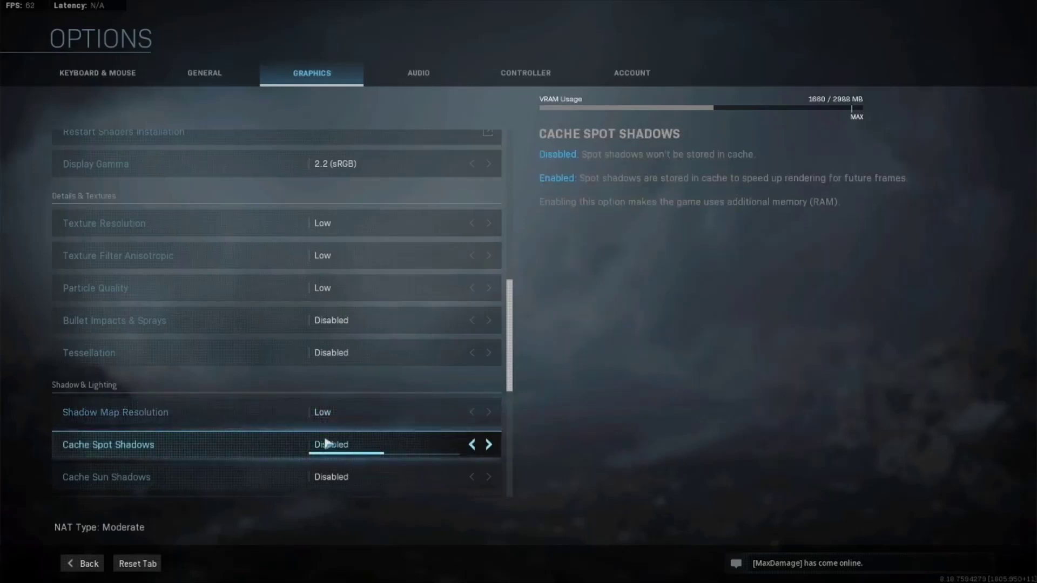
scroll(240, 455, down, 1)
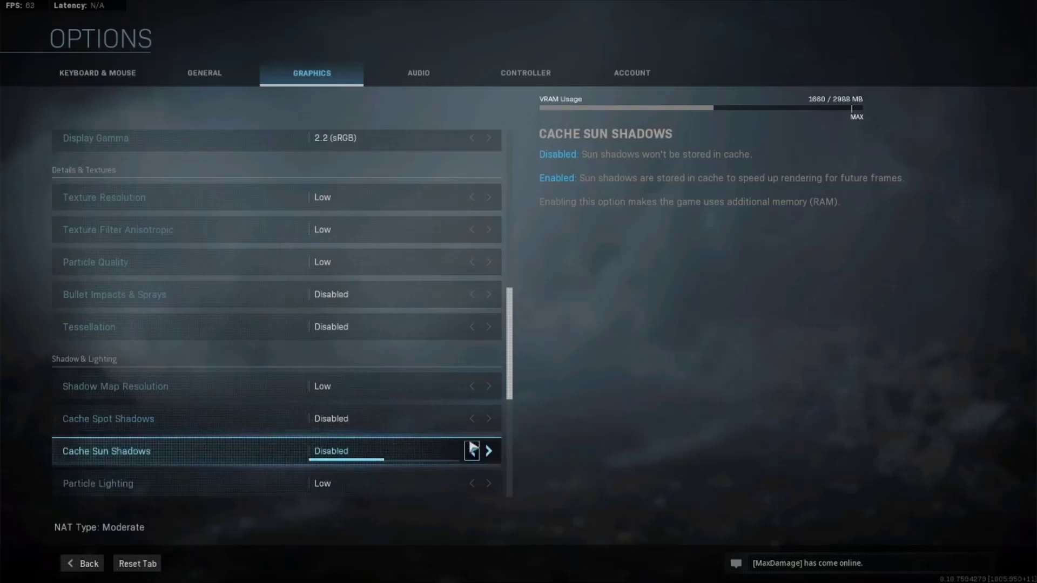
scroll(471, 437, down, 2)
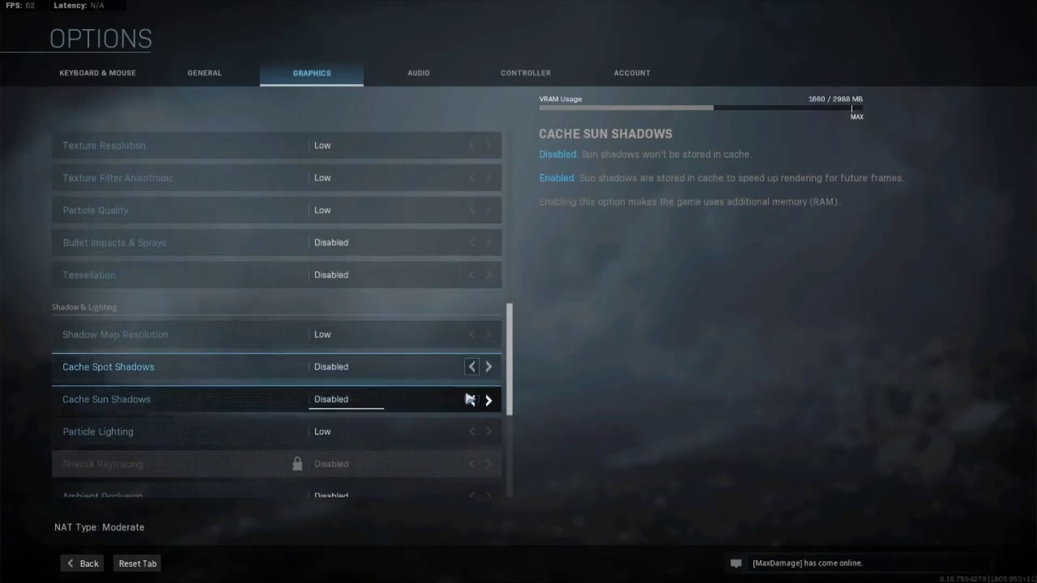
scroll(319, 434, down, 1)
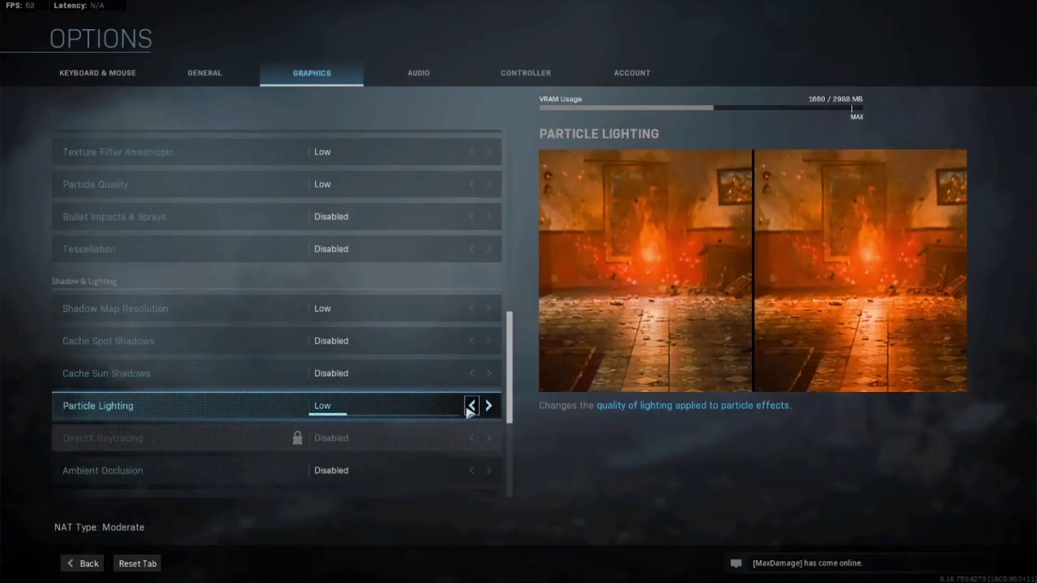
scroll(419, 435, down, 1)
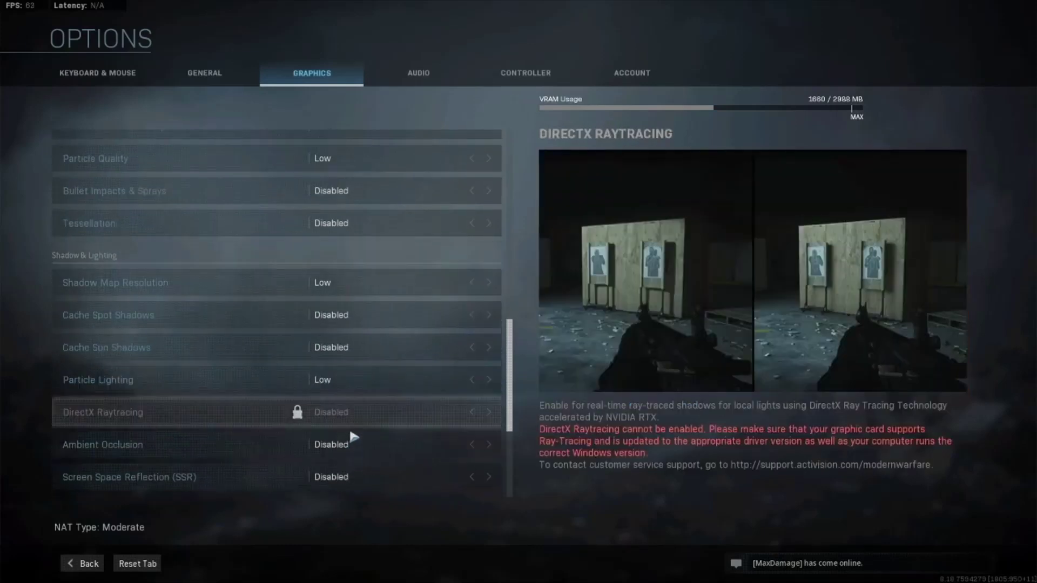
scroll(467, 449, down, 1)
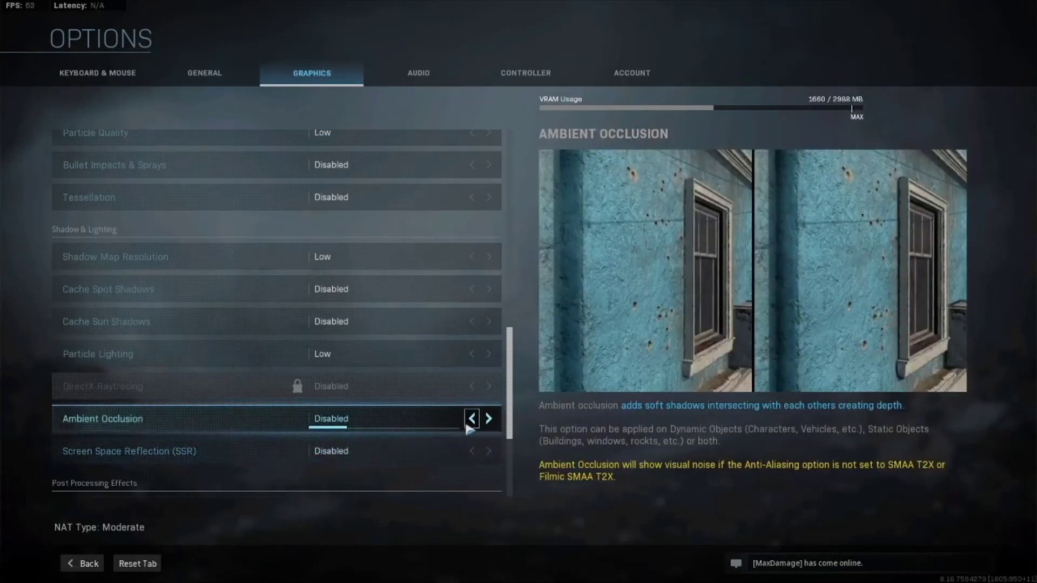
scroll(337, 447, down, 1)
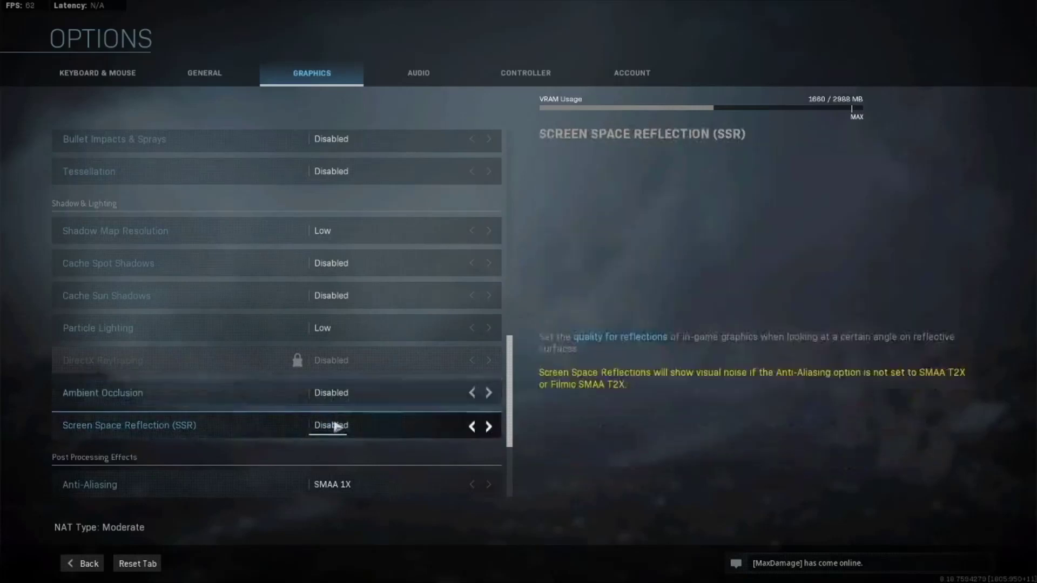
- Try Anti-Aliasing at Off and return it to SMAA 1X in the Post Processing Effects
scroll(336, 428, down, 2)
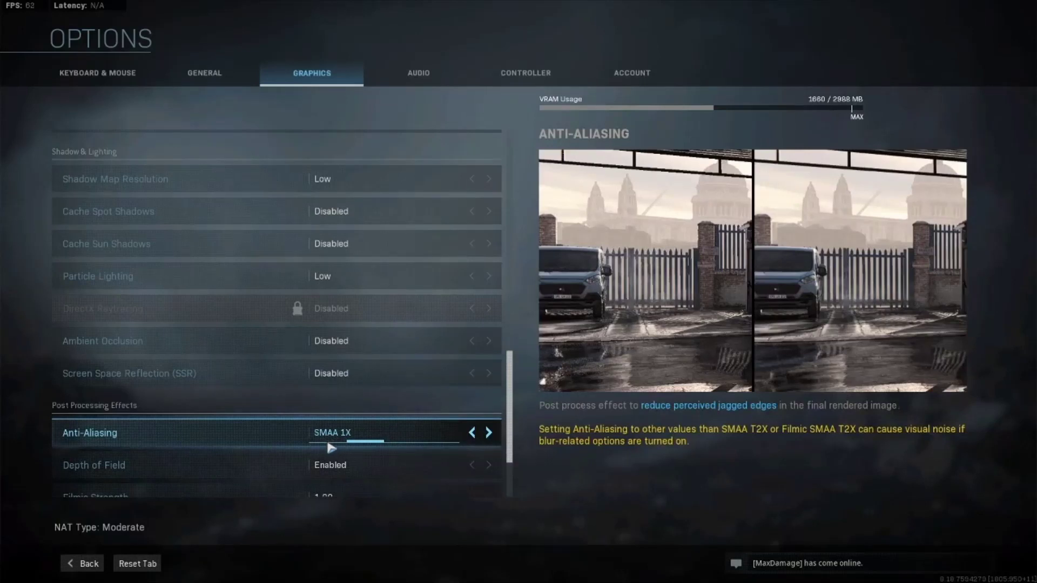
click(473, 435)
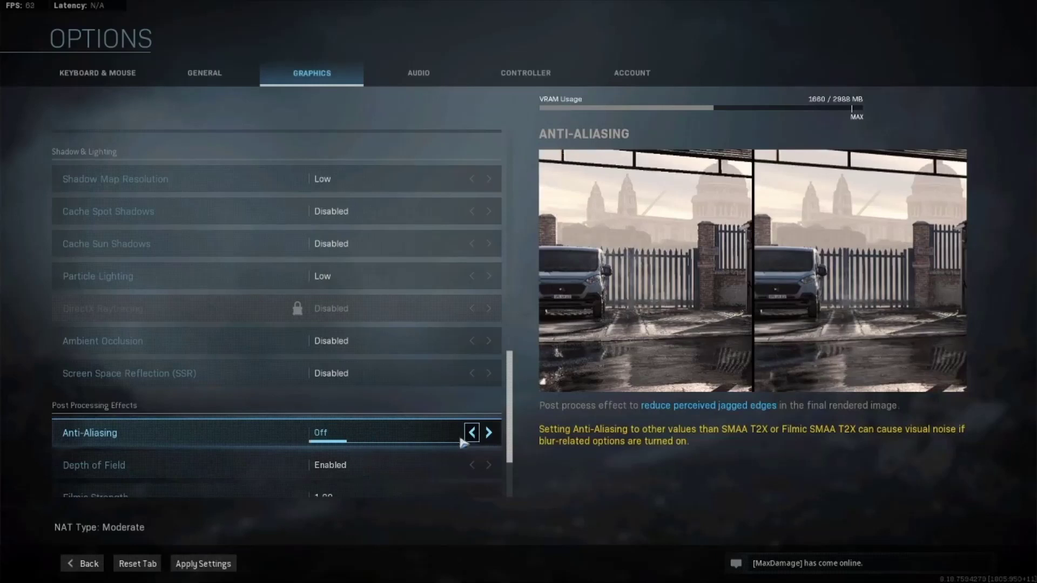
click(489, 433)
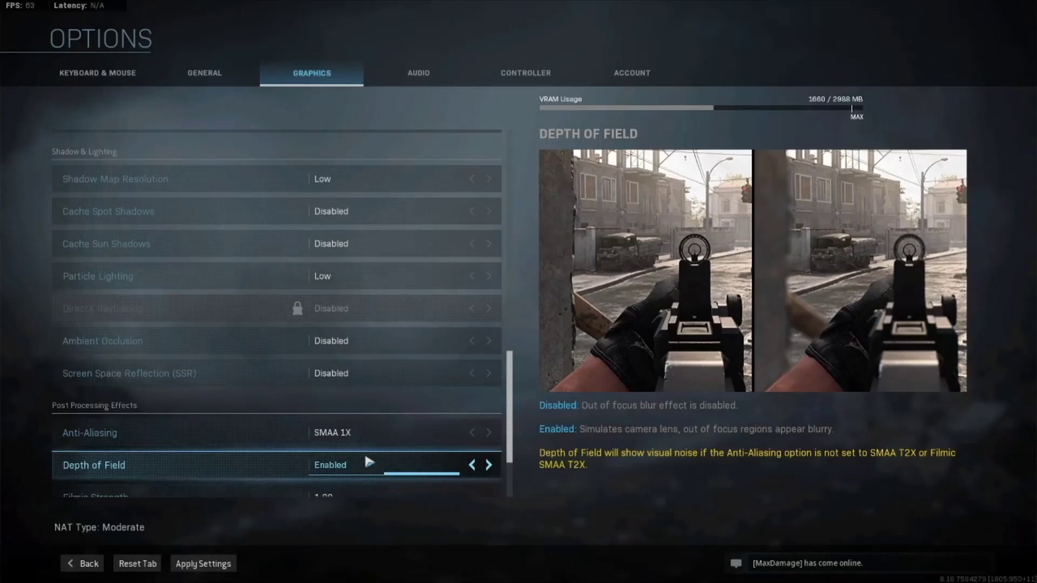
scroll(366, 462, down, 1)
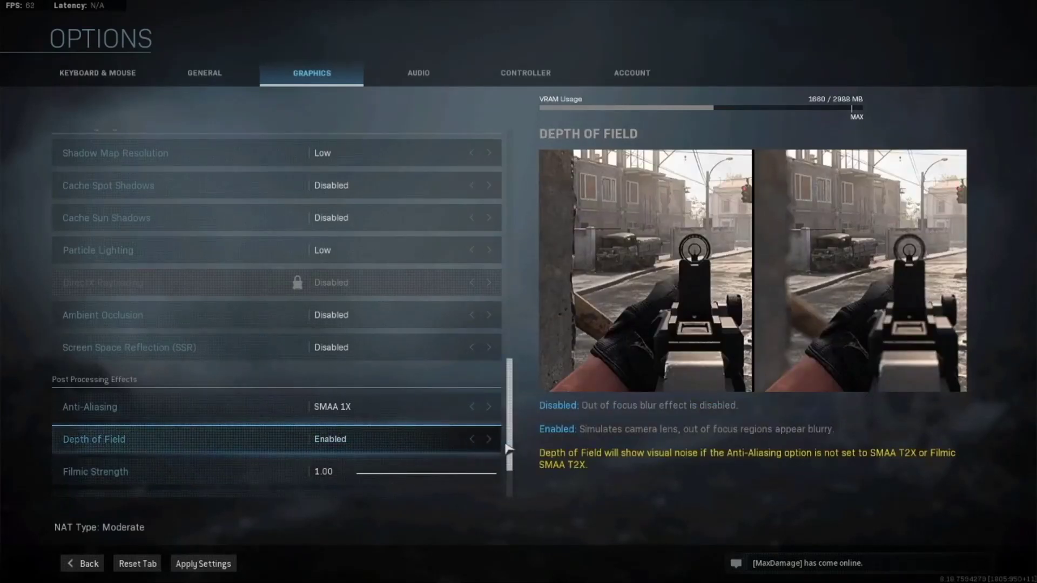
- Examine the remaining Post Processing Effects from Depth of Field and Filmic Strength through Film Grain
click(342, 448)
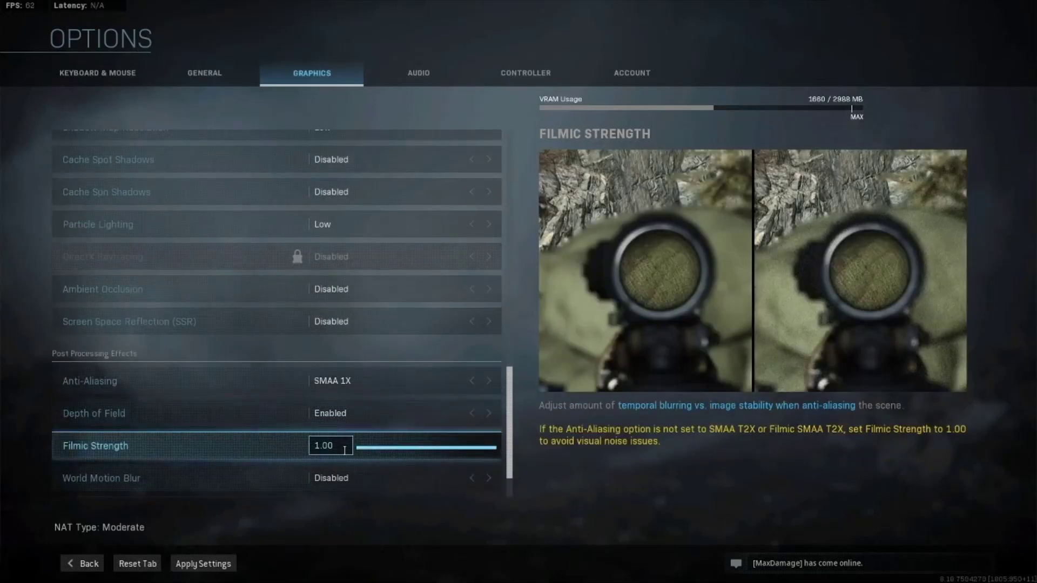
scroll(345, 454, down, 1)
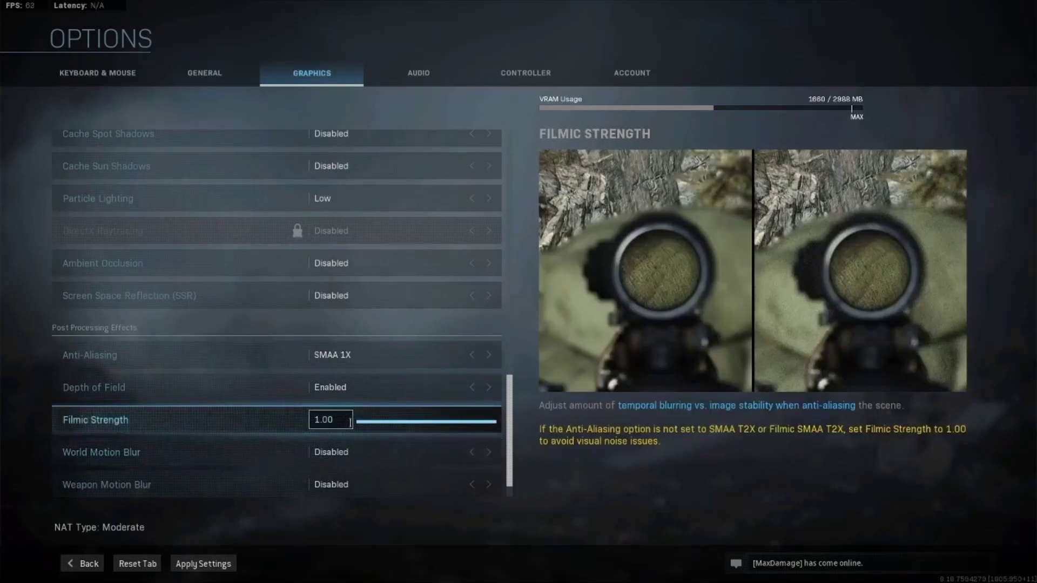
scroll(357, 432, down, 1)
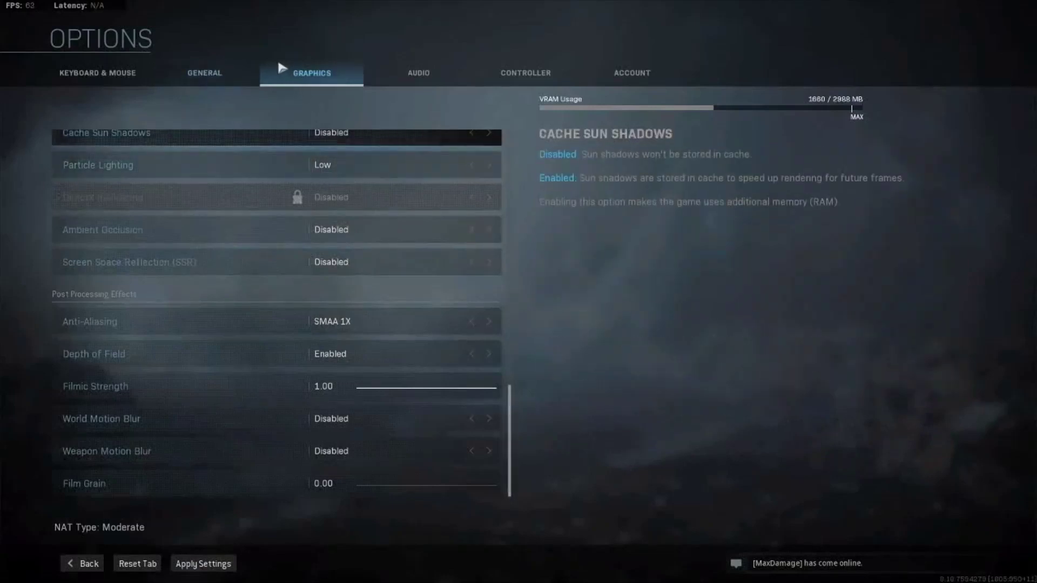
- Apply the unsaved graphics settings while switching to the General options, then exit the options
click(219, 78)
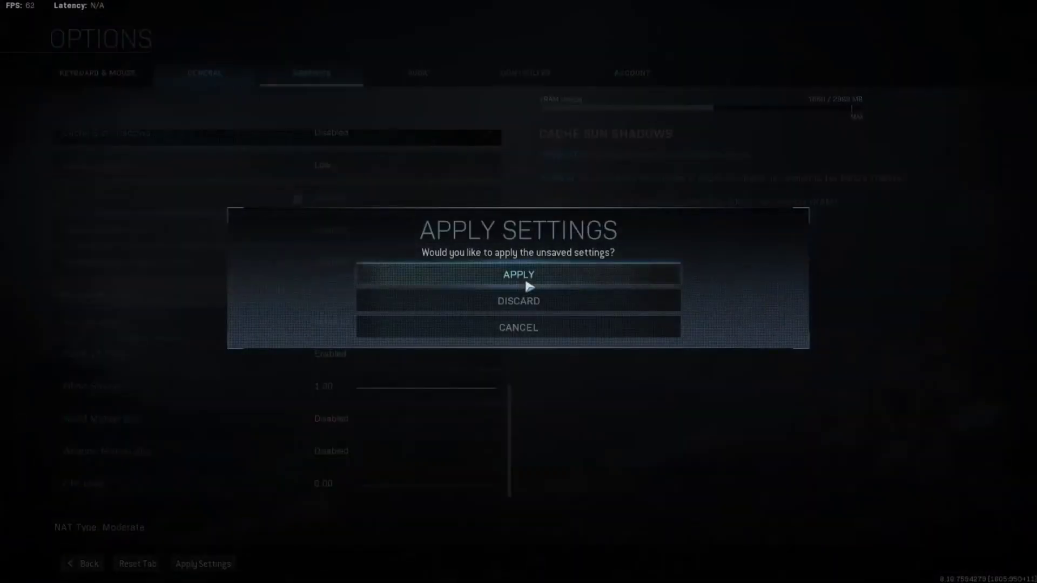
click(468, 280)
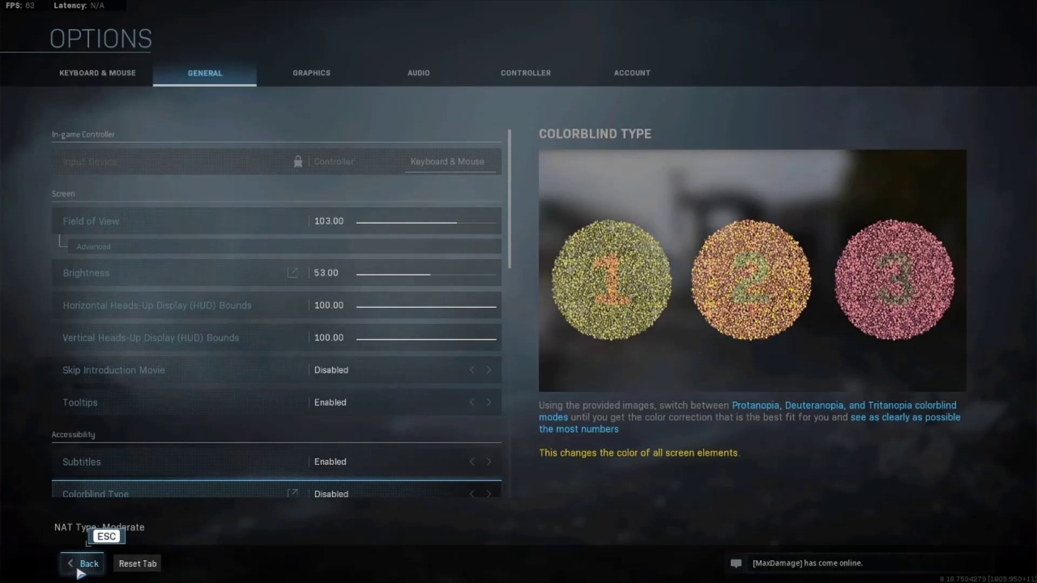
click(82, 563)
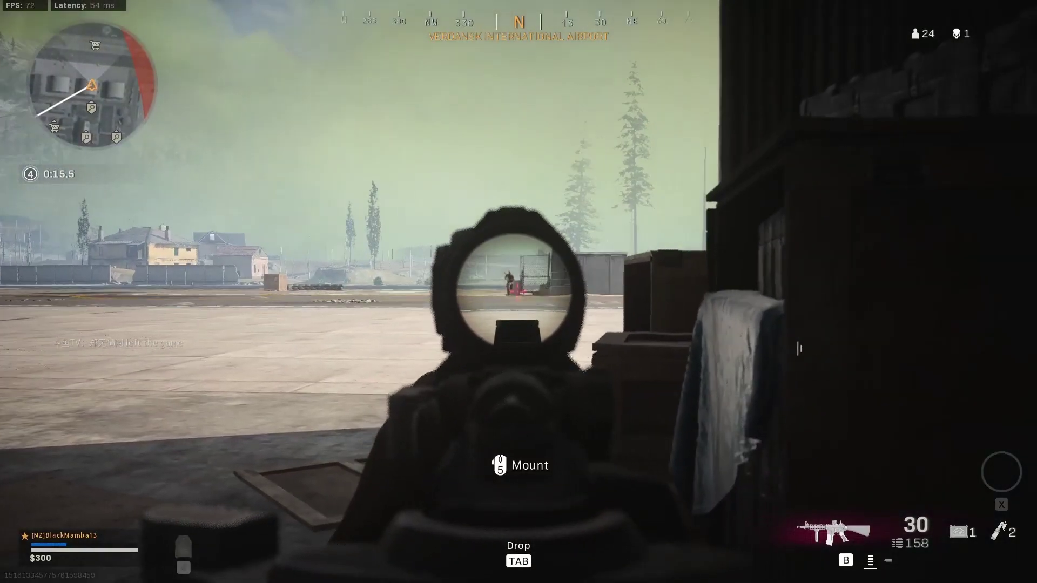
click(519, 292)
click(519, 292)
click(519, 292)
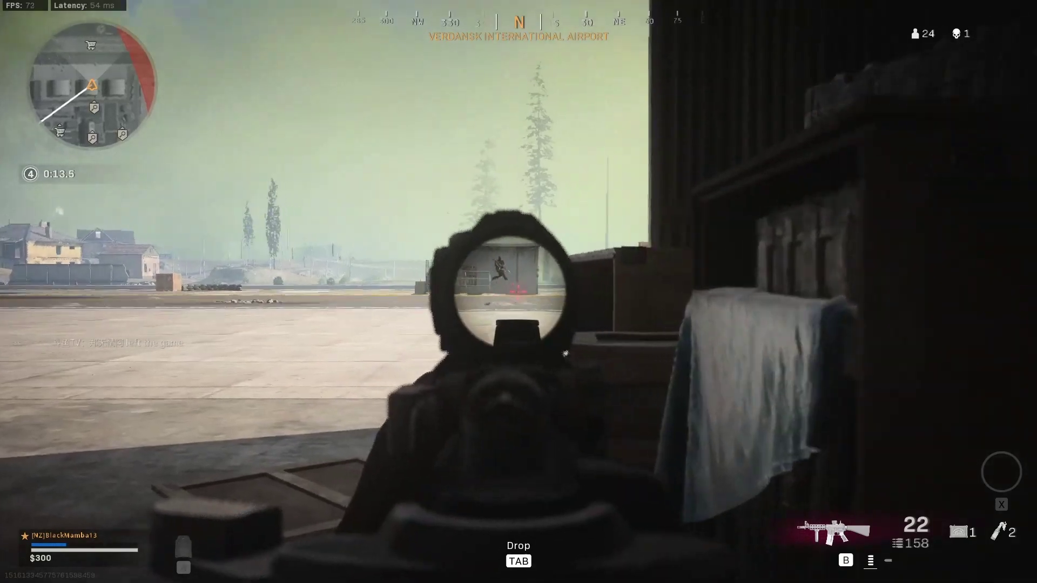
click(519, 292)
click(519, 292)
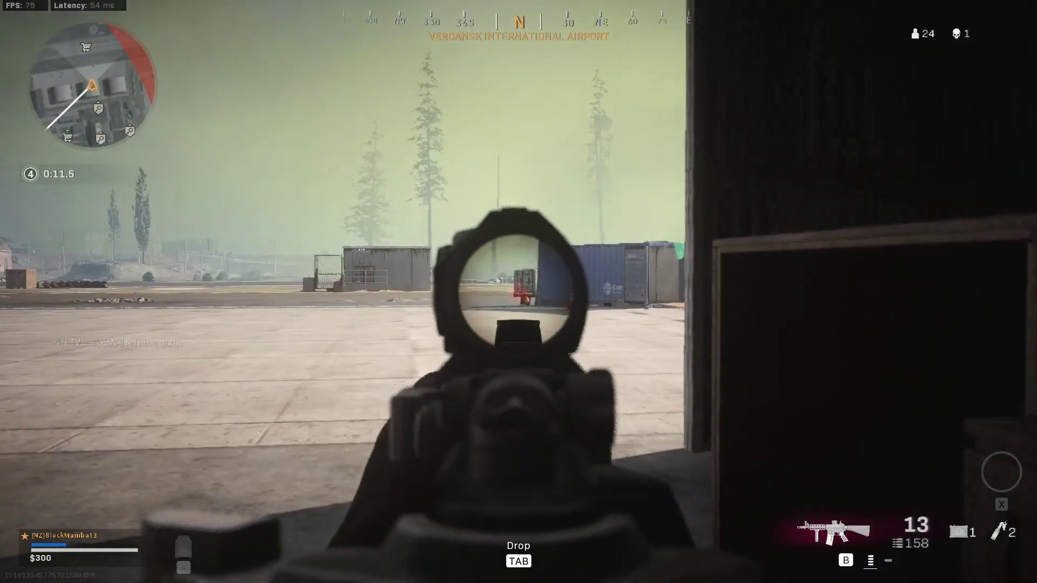
click(519, 292)
click(519, 292)
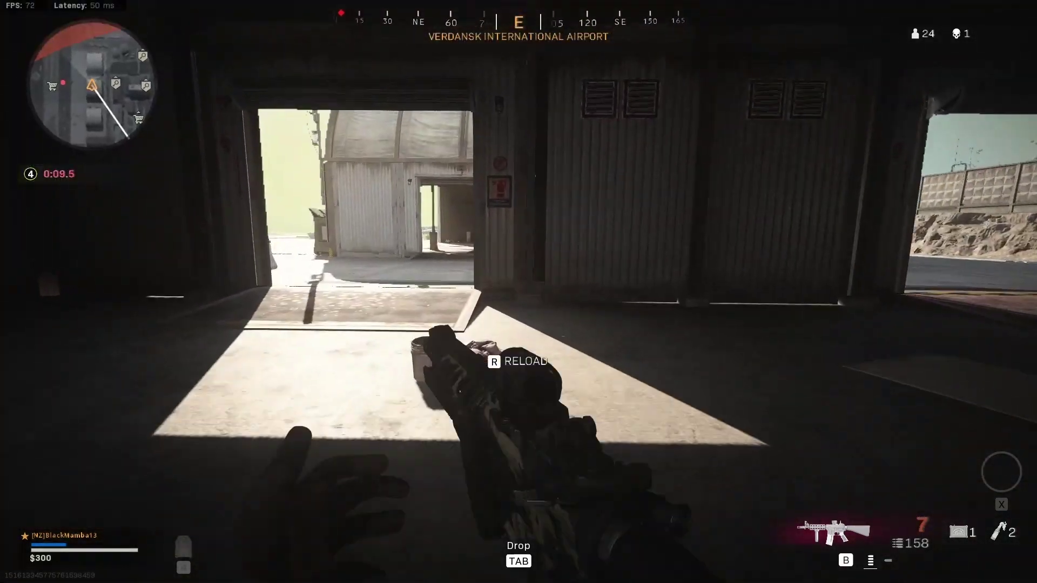
key(r)
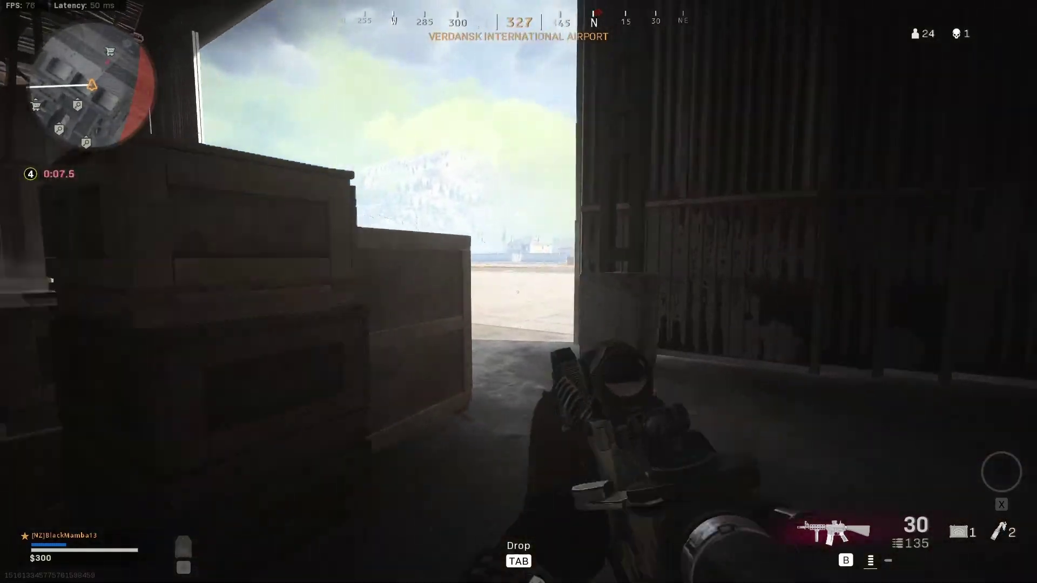
key(w)
right_click(519, 292)
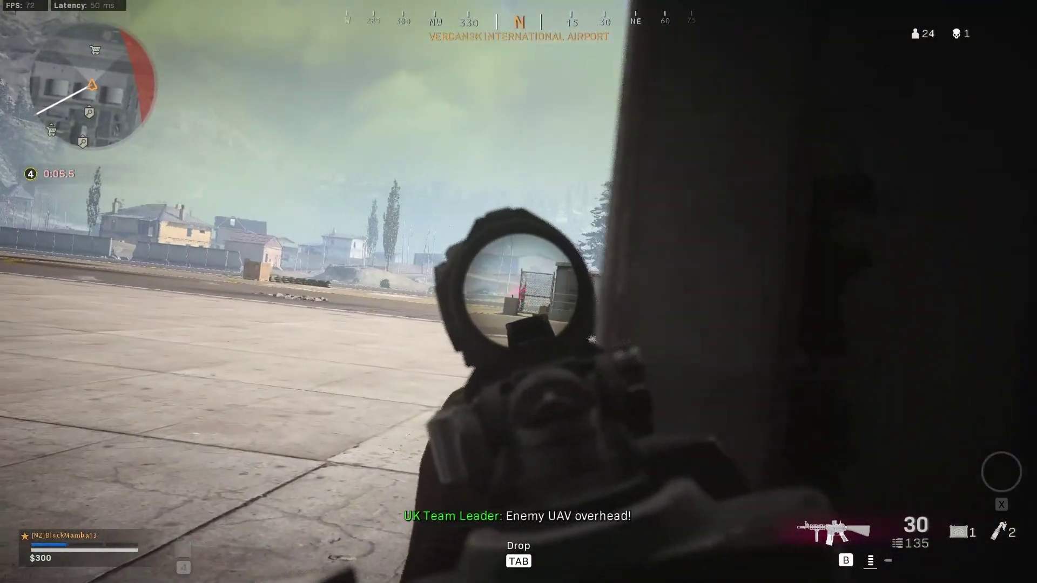
key(w)
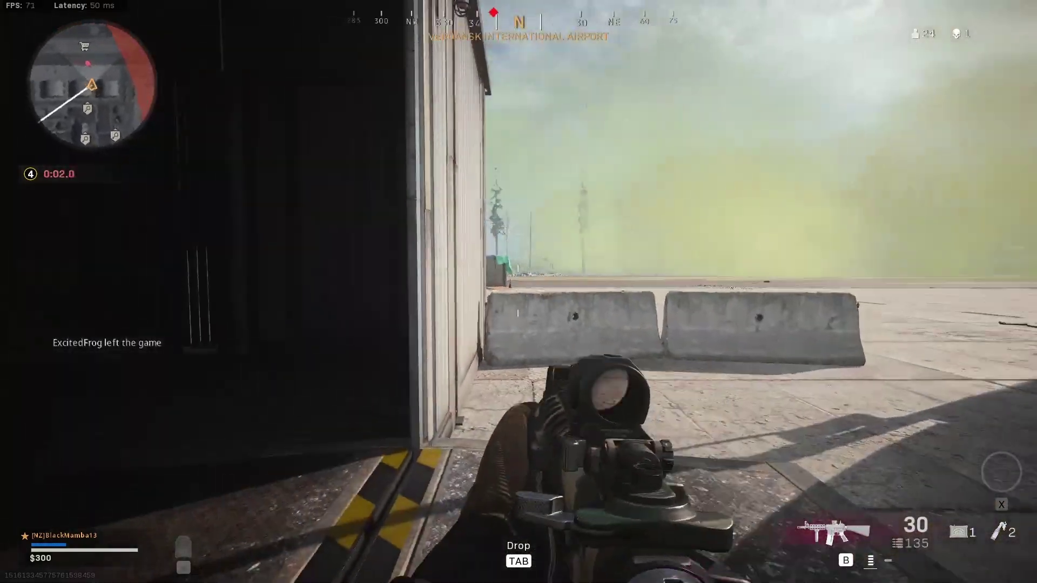
right_click(519, 292)
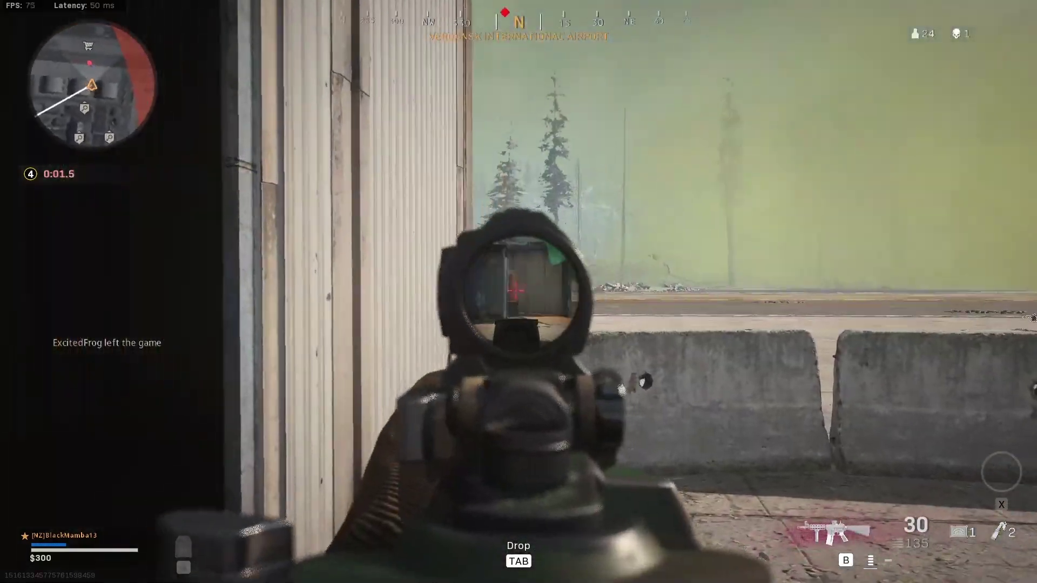
key(d)
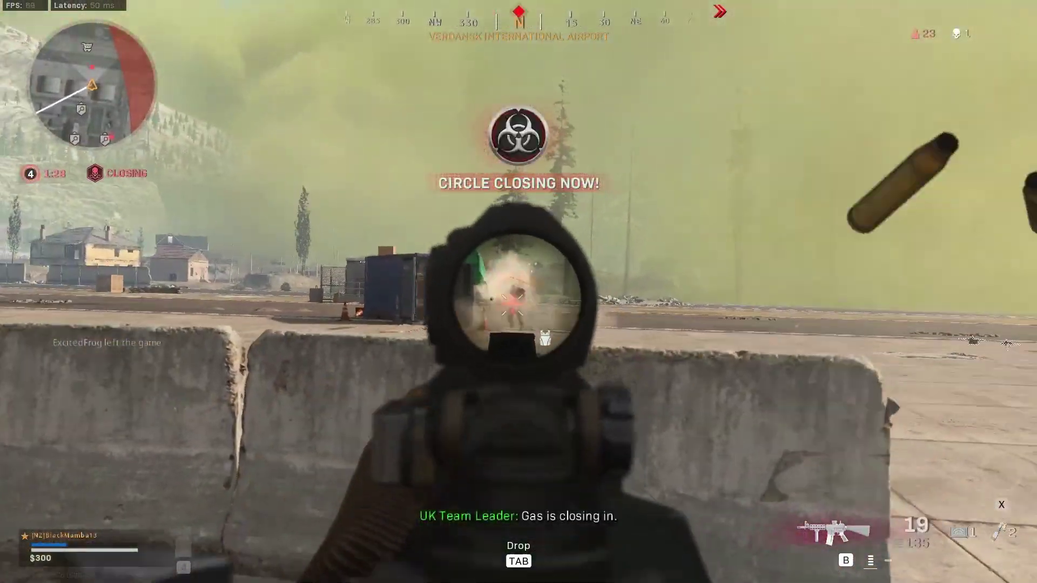
click(518, 292)
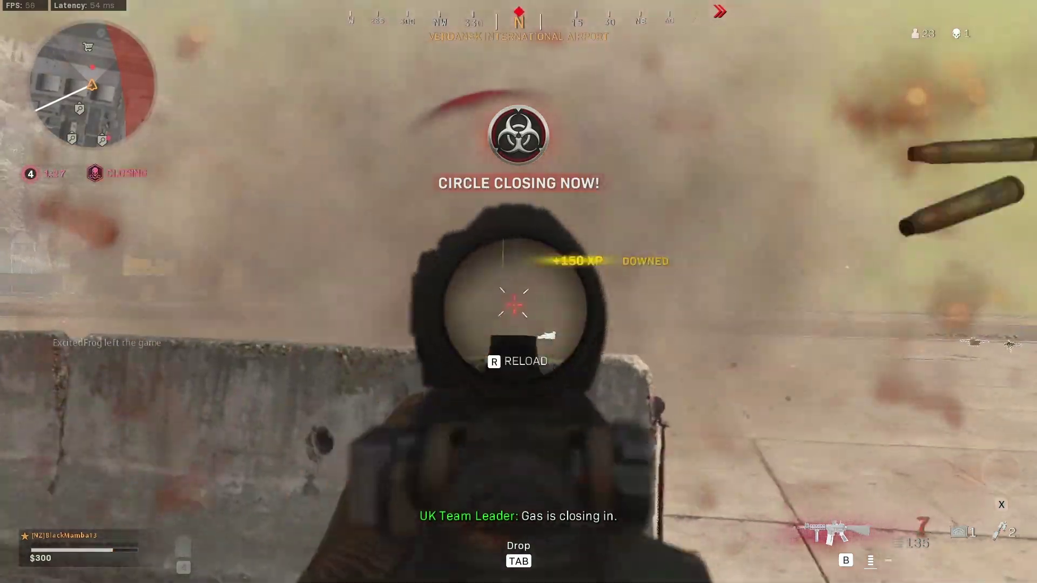
right_click(519, 292)
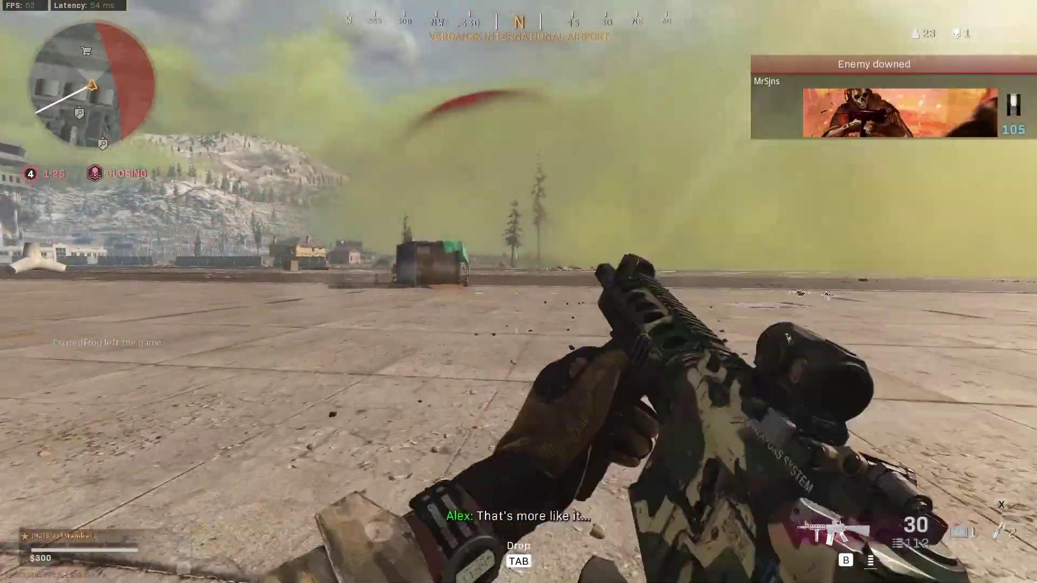